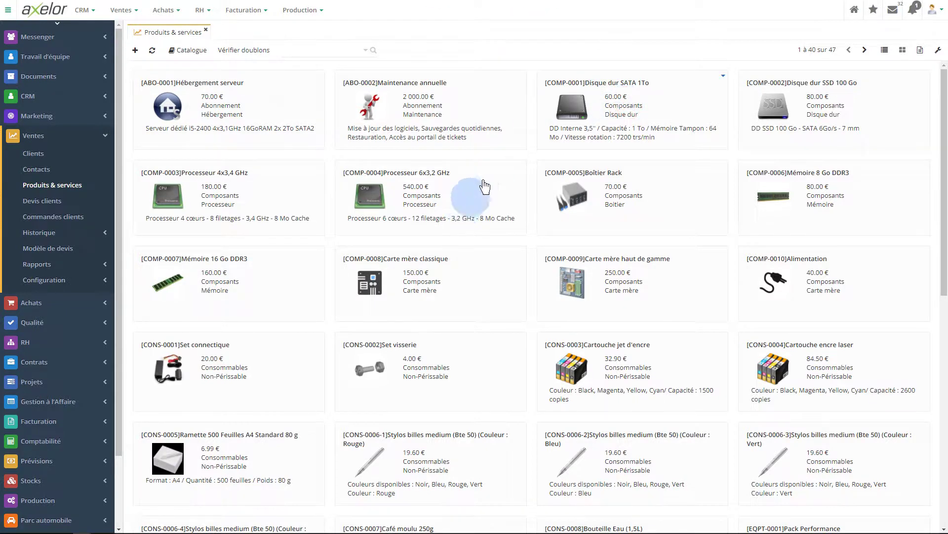
Open the product COMP-0001 "Disque dur SATA 1To" for editing.
double_click(625, 107)
click(180, 168)
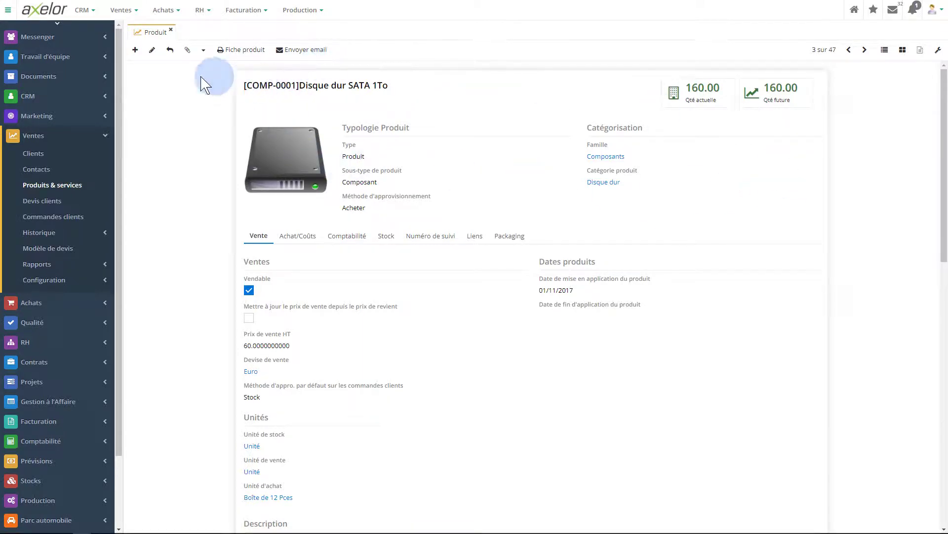
click(153, 51)
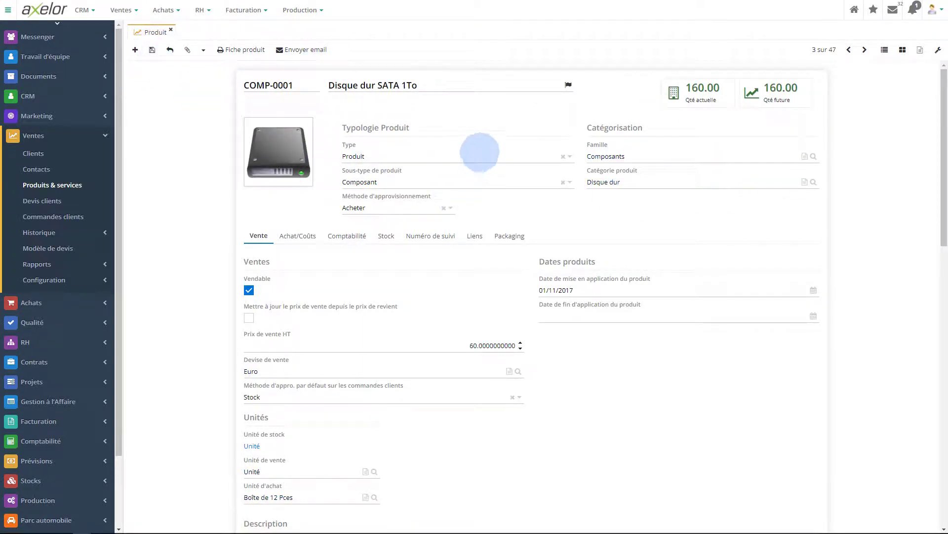
Review the available options for the product's type, sub-type and procurement method without changing them.
click(478, 154)
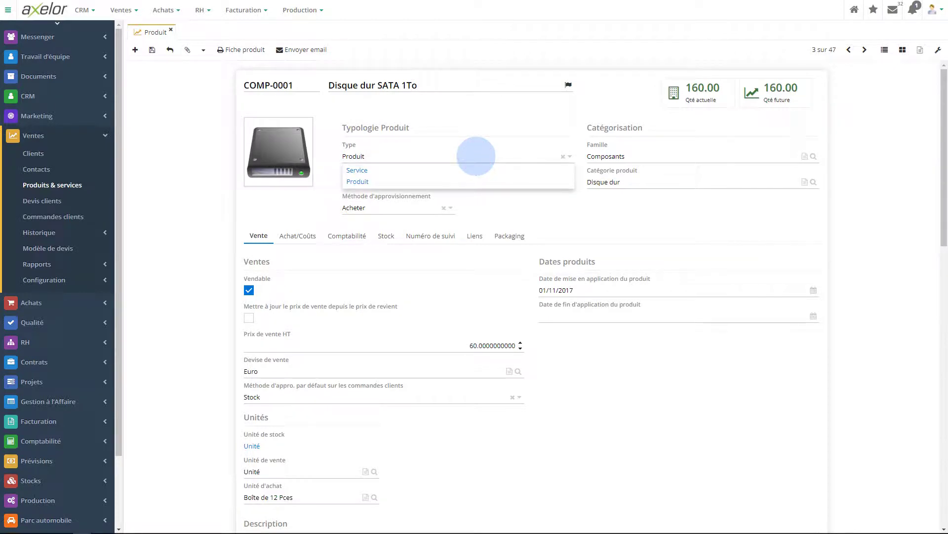
click(157, 100)
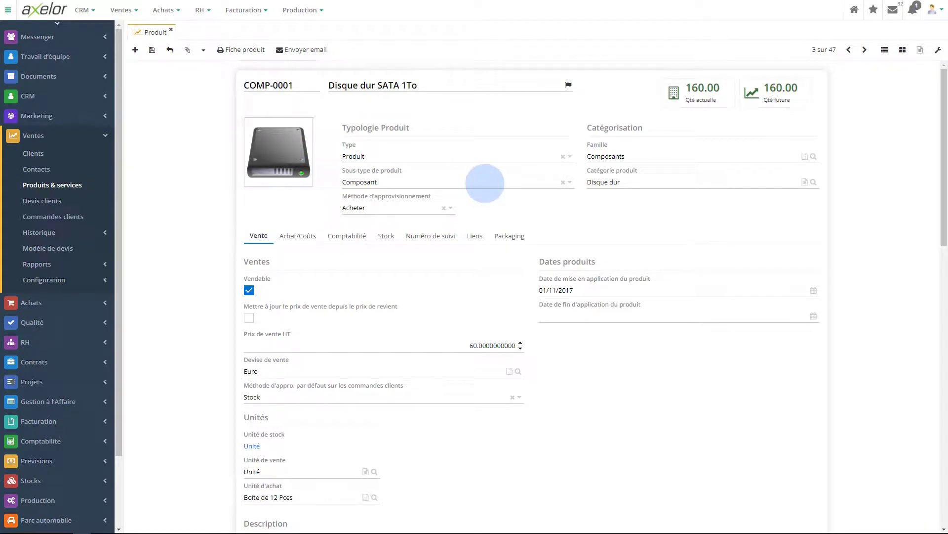
click(485, 183)
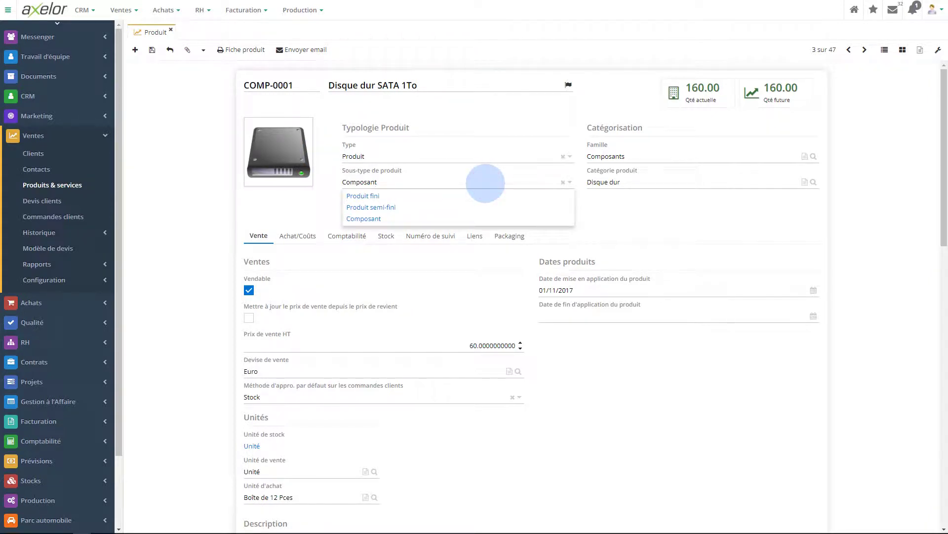
click(195, 158)
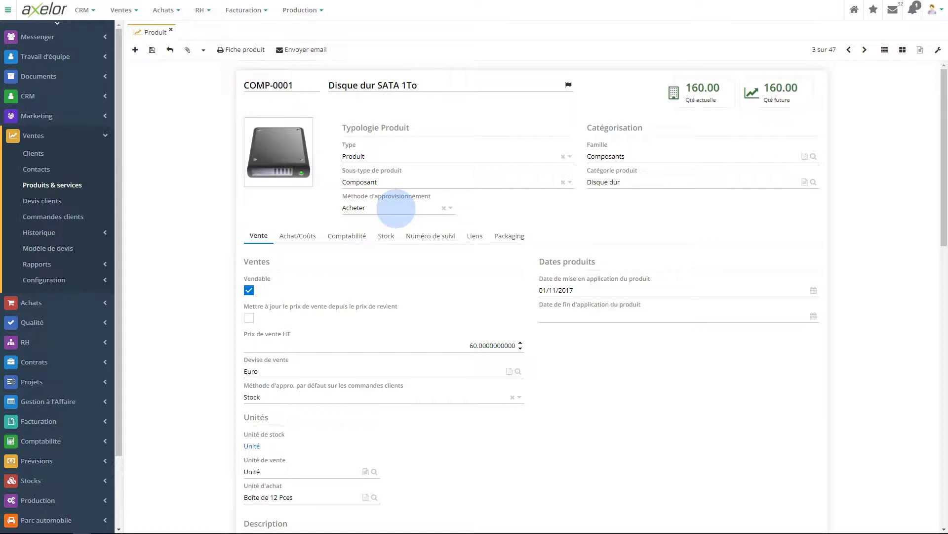
click(395, 208)
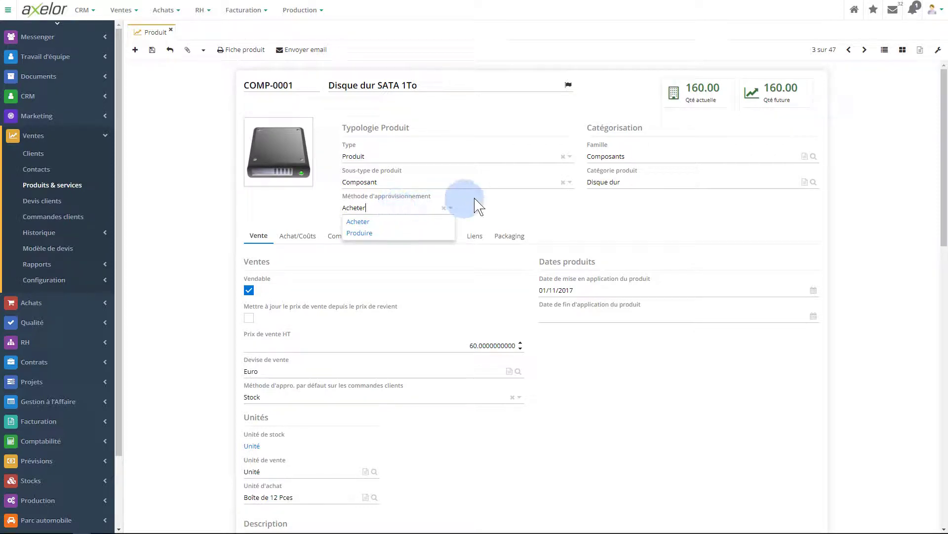
click(613, 210)
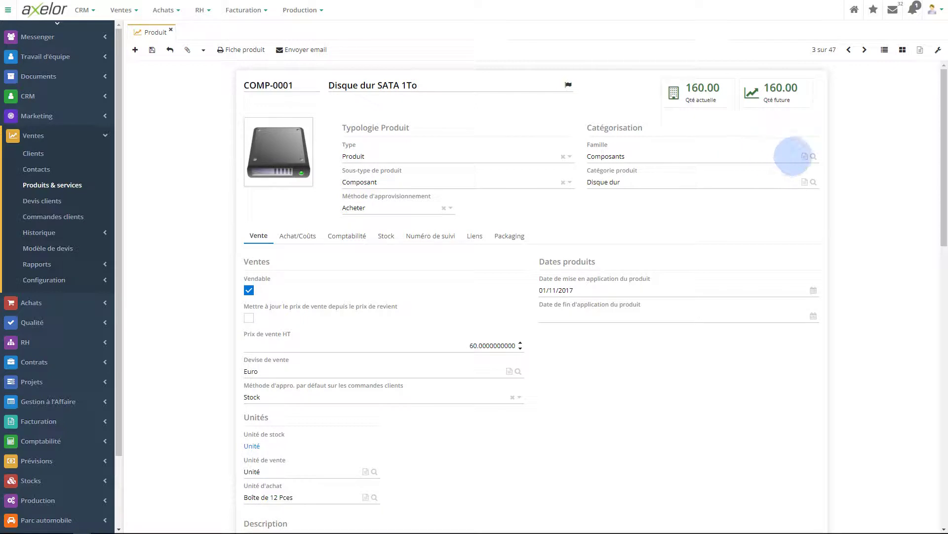
Inspect the Composants product family with its Axelor accounting configuration, and the Disque dur product category.
click(805, 157)
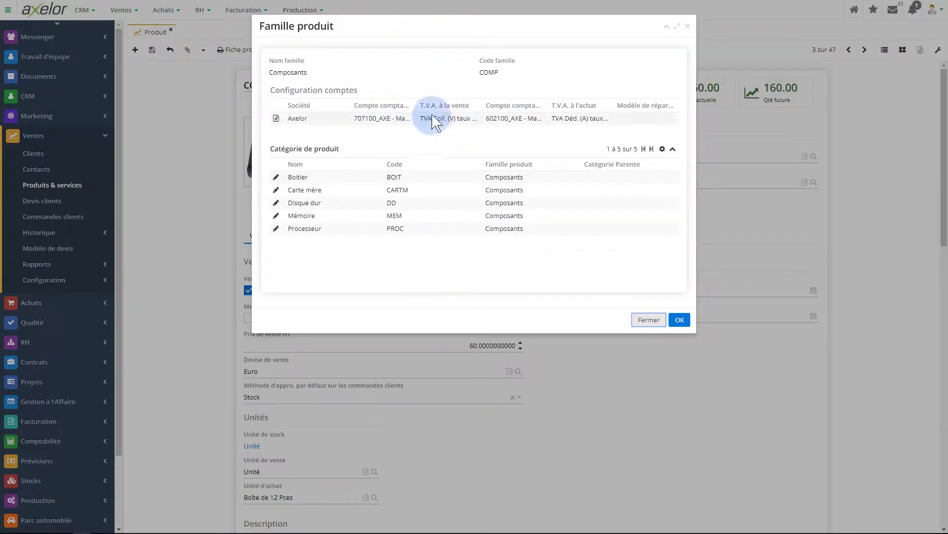
double_click(459, 121)
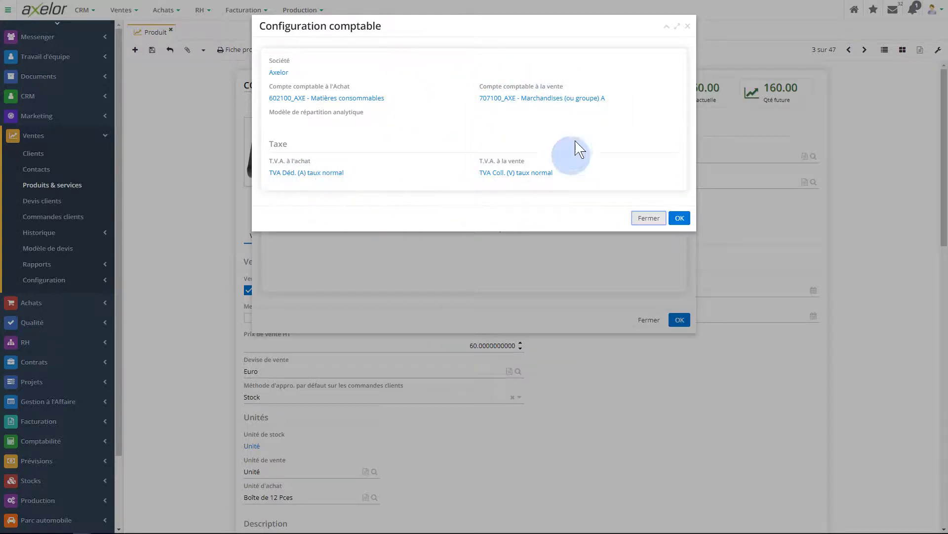
click(648, 219)
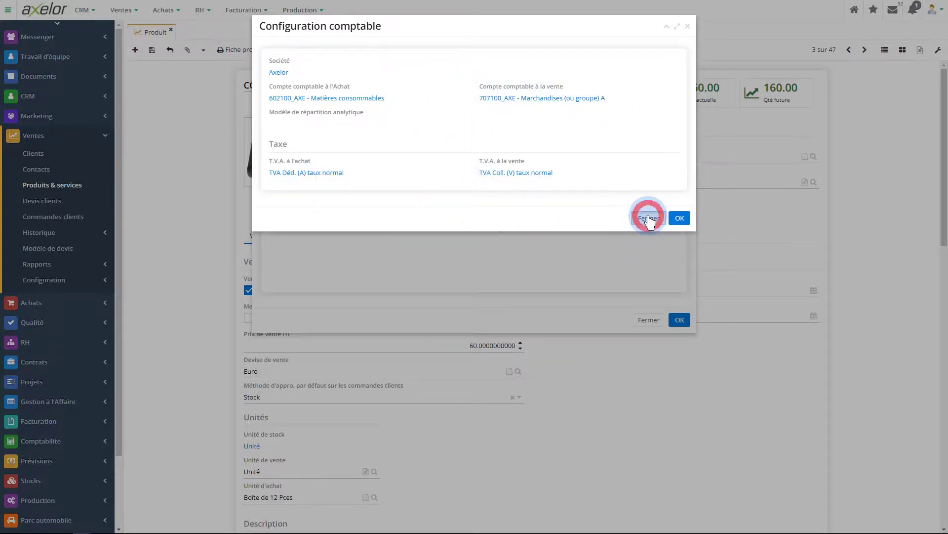
click(680, 320)
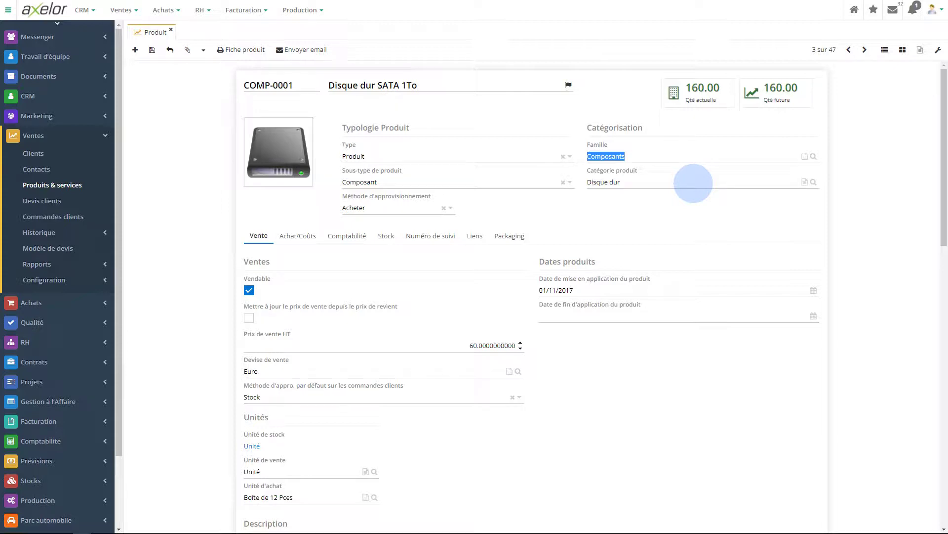
click(804, 181)
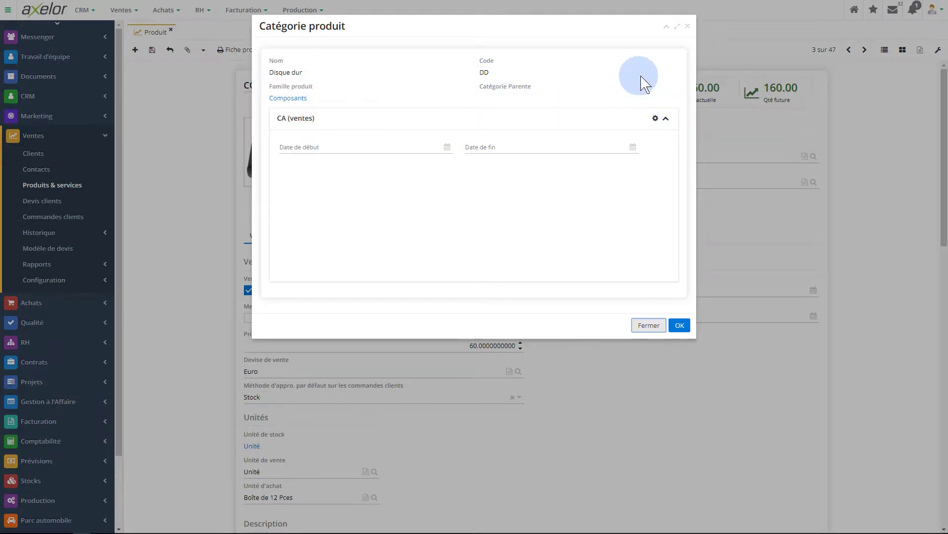
click(648, 325)
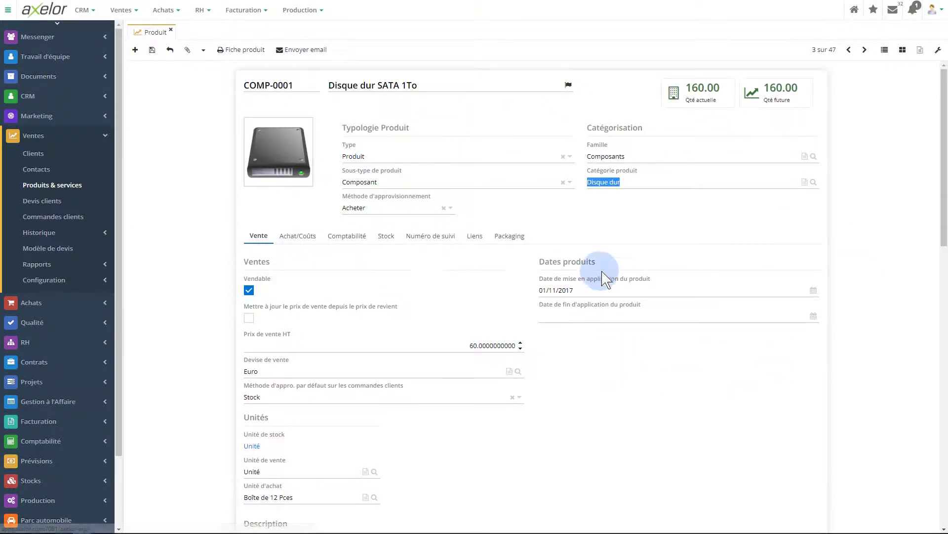
Look over the product's sales, purchasing and cost, and stock information.
scroll(606, 279, down, 1)
scroll(604, 274, up, 1)
scroll(593, 269, down, 2)
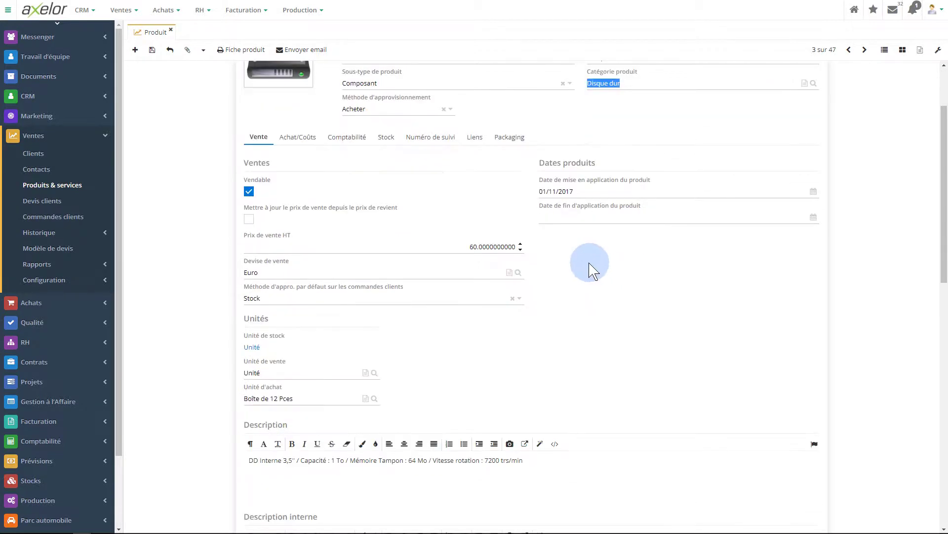
scroll(590, 271, up, 2)
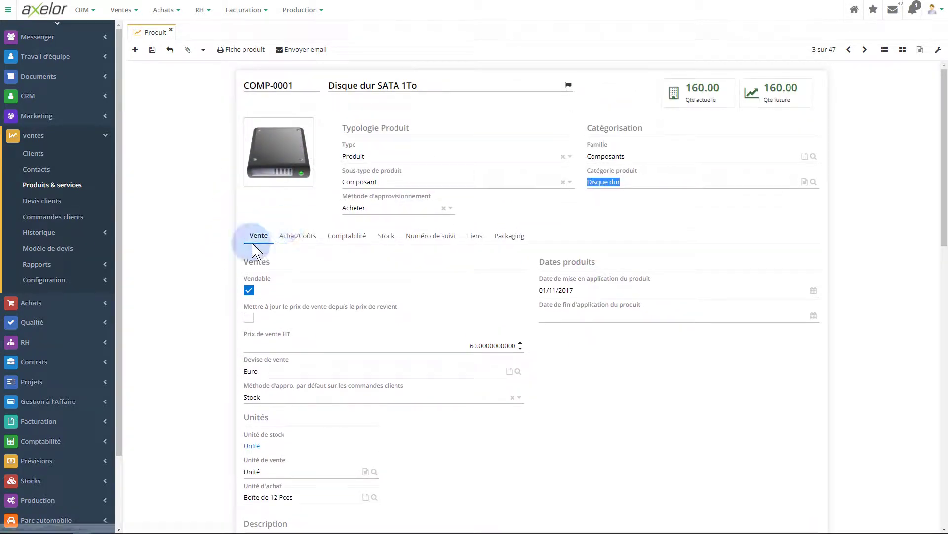
click(297, 236)
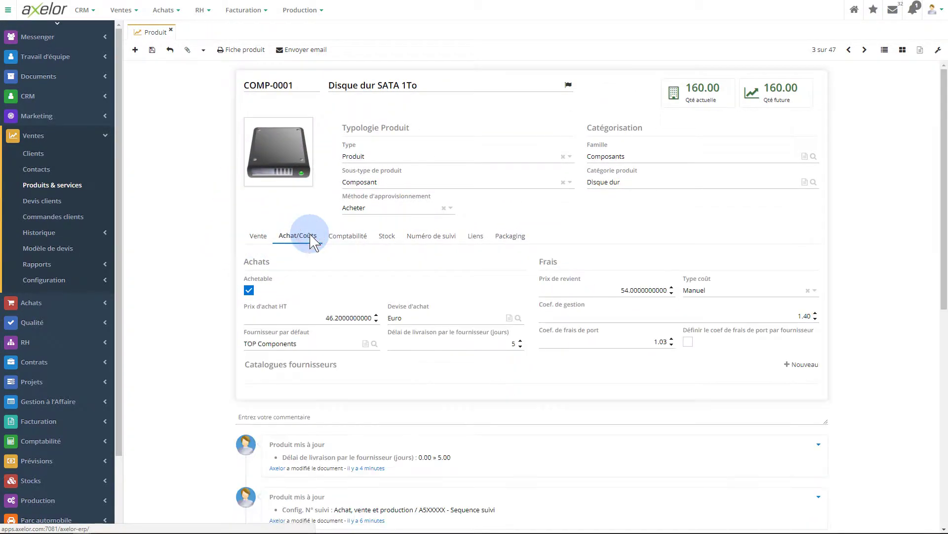
click(391, 238)
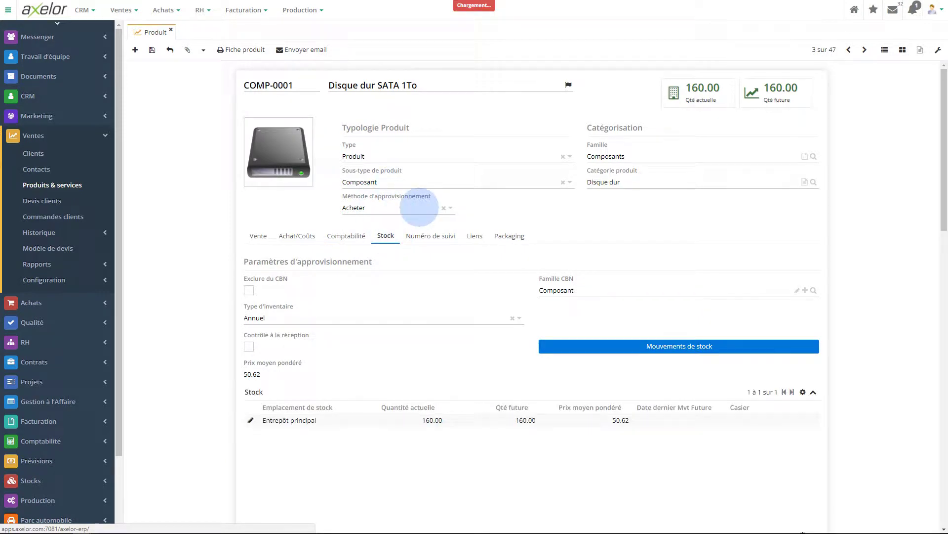
Return to the product's sales information and read it through to the internal description.
click(257, 237)
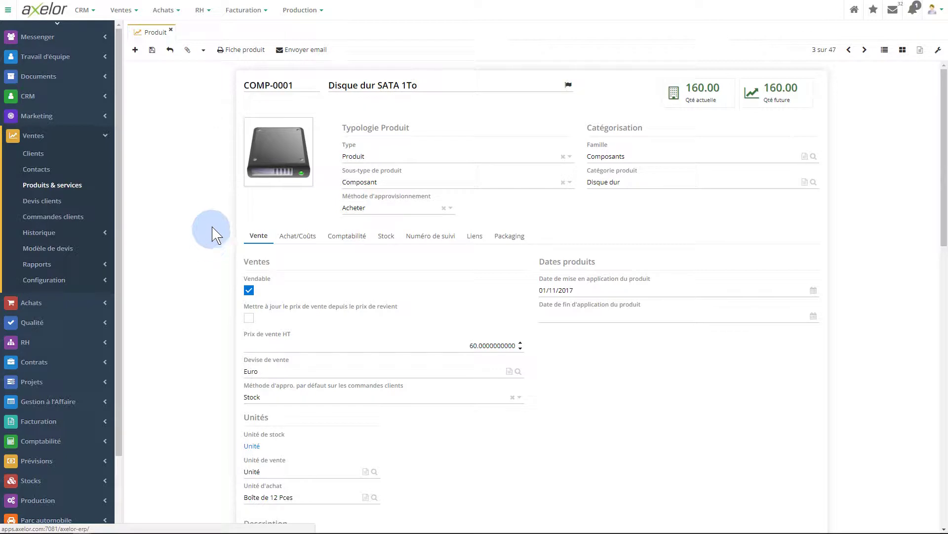
scroll(205, 219, down, 2)
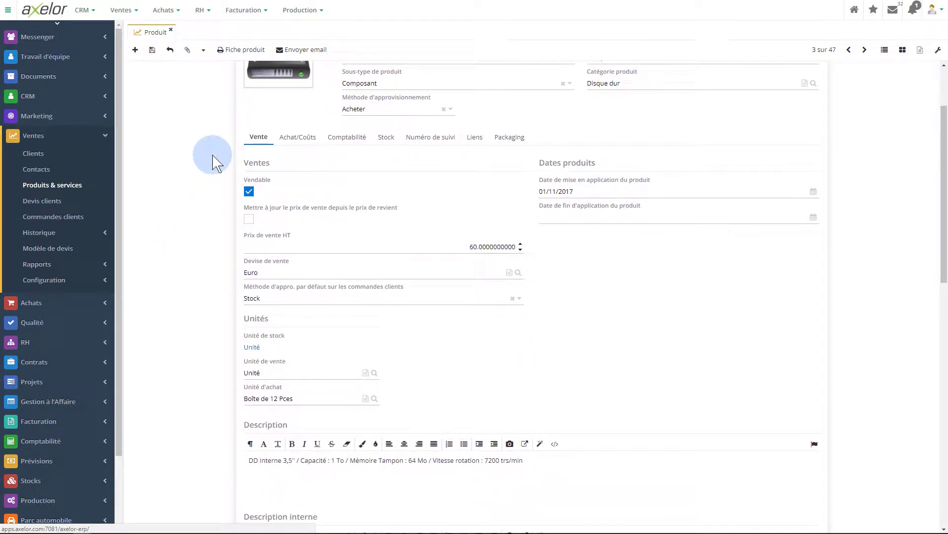
scroll(647, 410, down, 3)
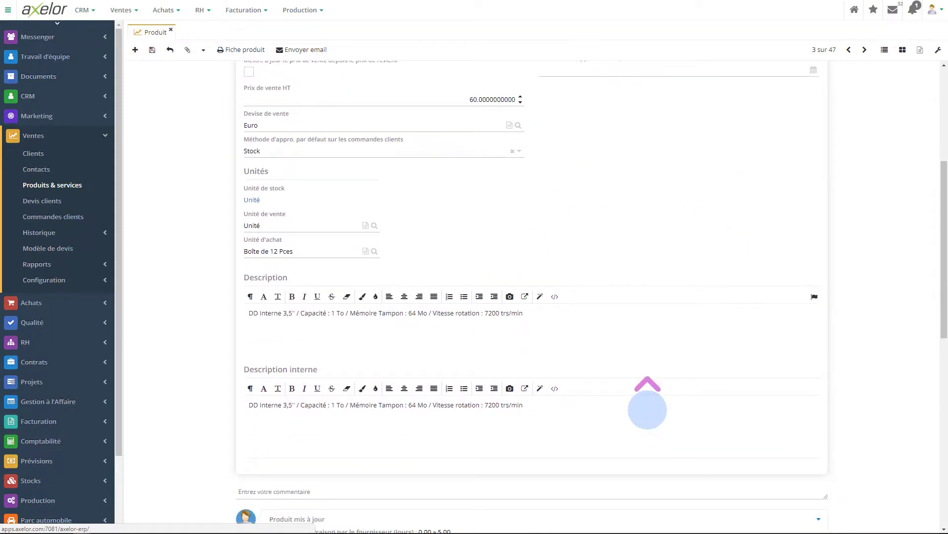
Try the option that updates the sale price from the cost price, and clear it again.
scroll(647, 410, up, 4)
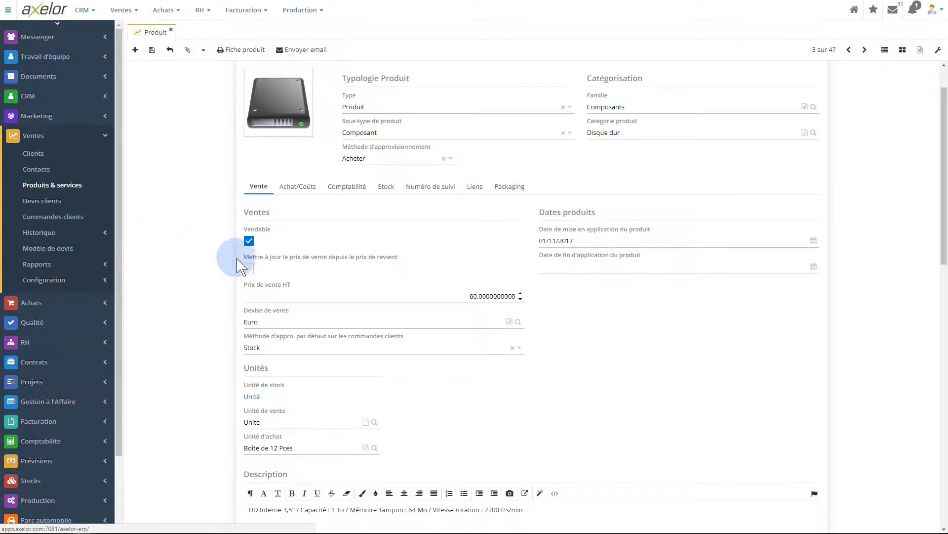
click(249, 268)
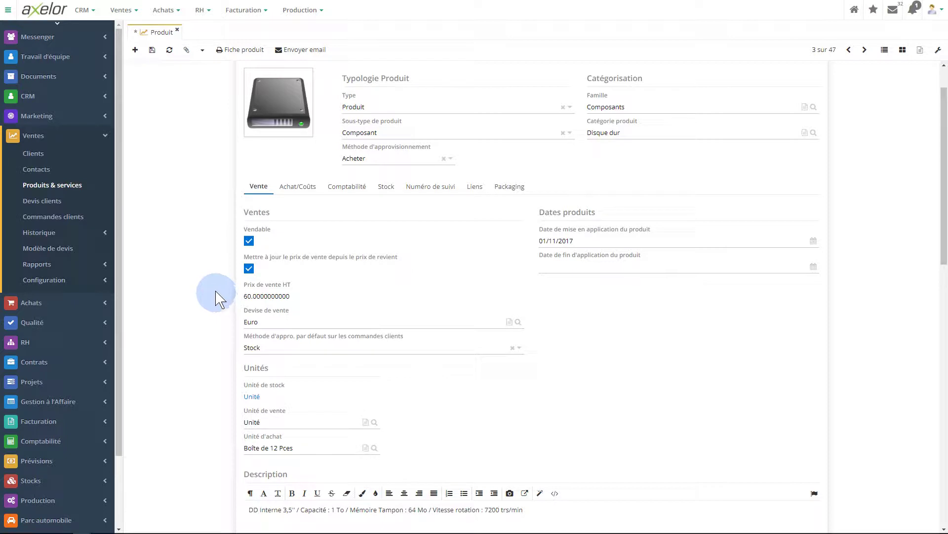
click(249, 268)
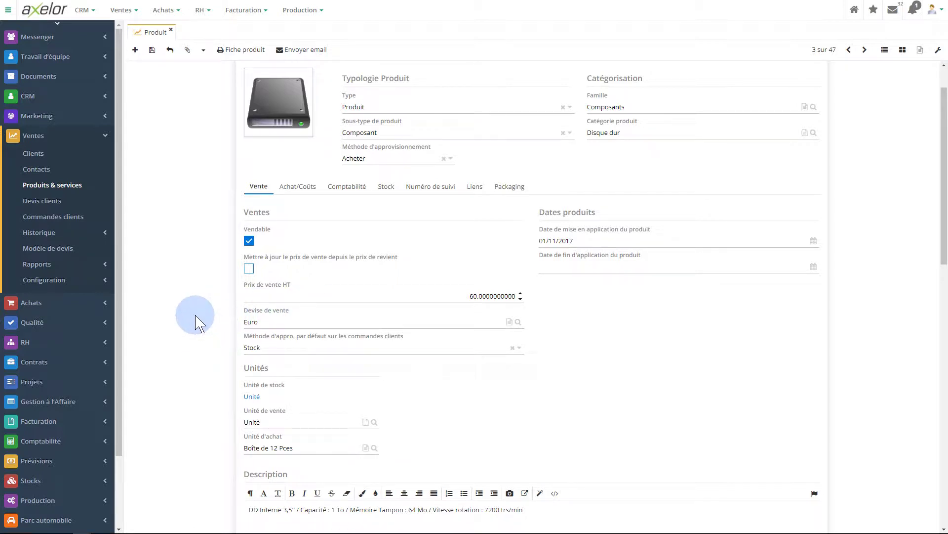
Review the options for the default procurement method on customer orders without changing it.
scroll(576, 313, down, 1)
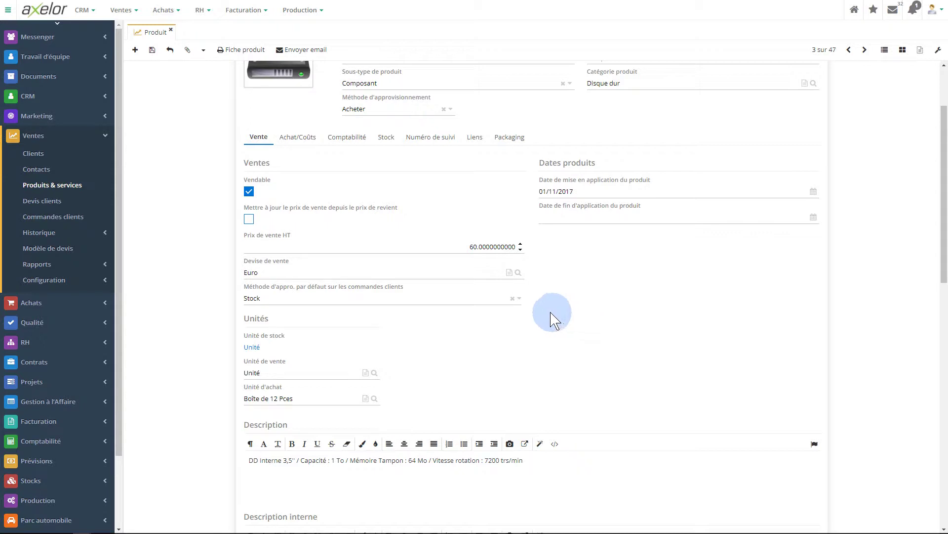
click(452, 300)
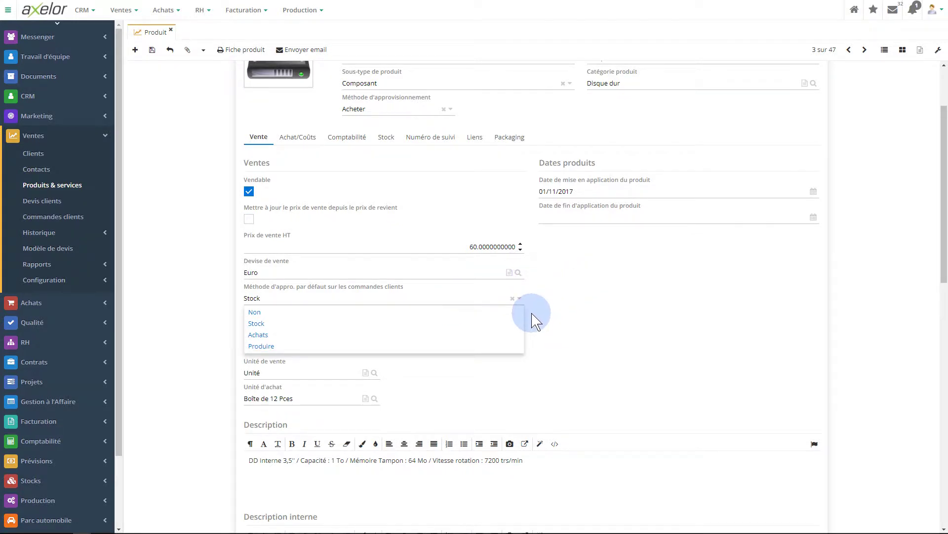
click(578, 292)
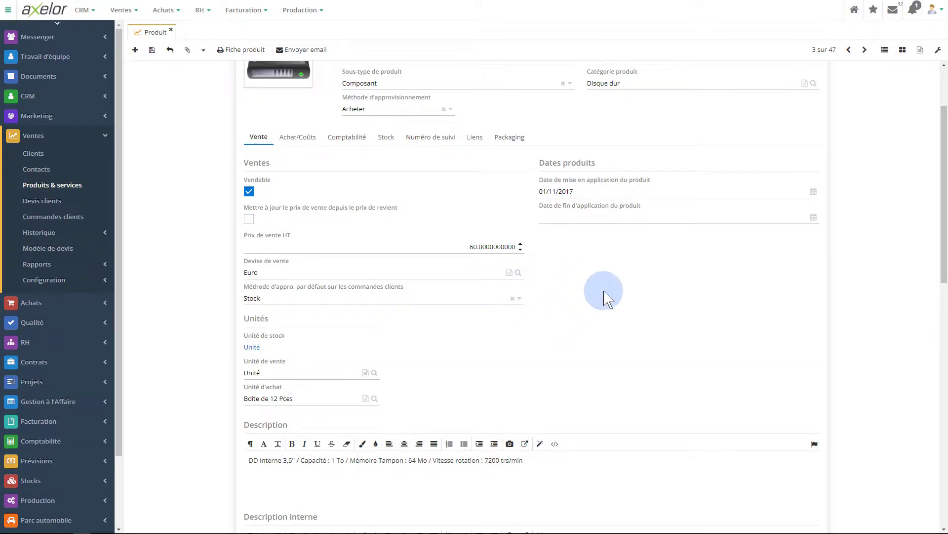
Examine the product's stock, sale and purchase units, and its public and internal descriptions.
scroll(606, 297, down, 2)
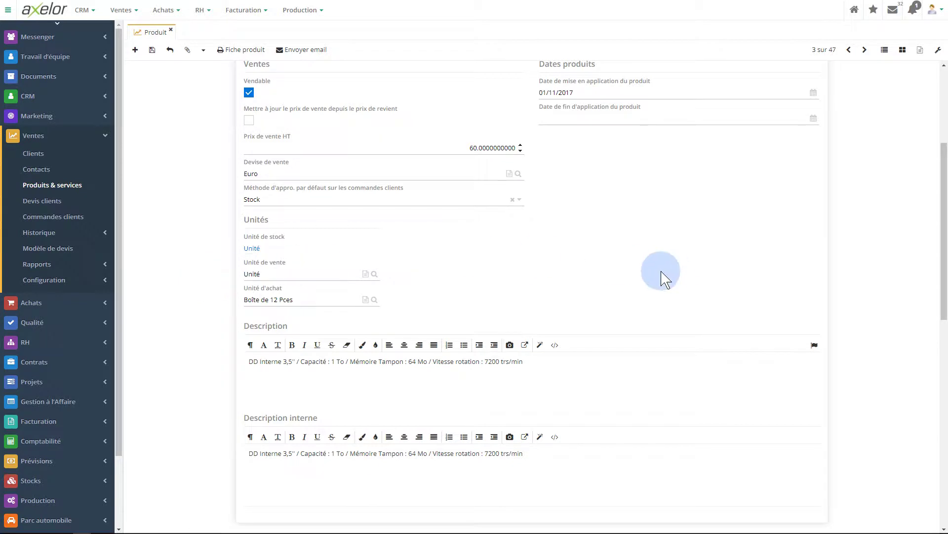
scroll(662, 277, down, 2)
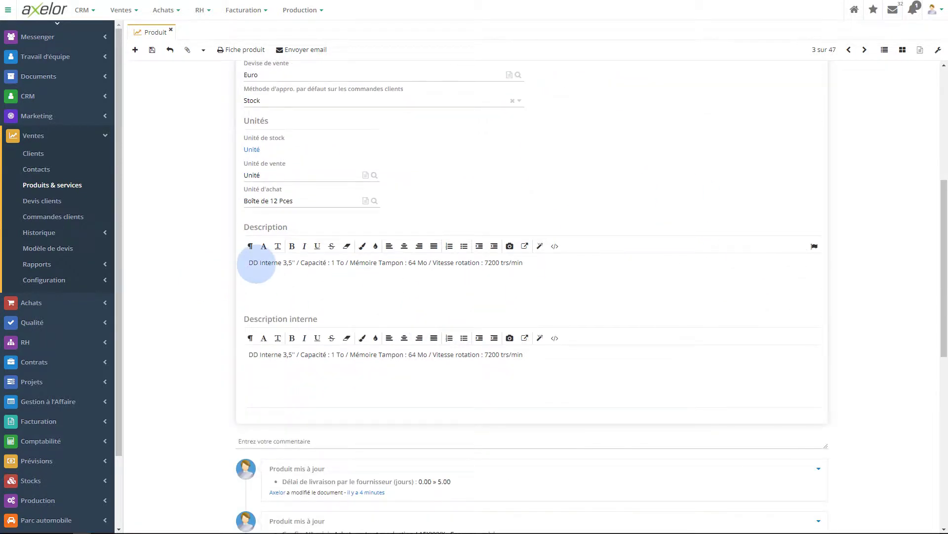
scroll(615, 292, up, 1)
scroll(615, 296, down, 1)
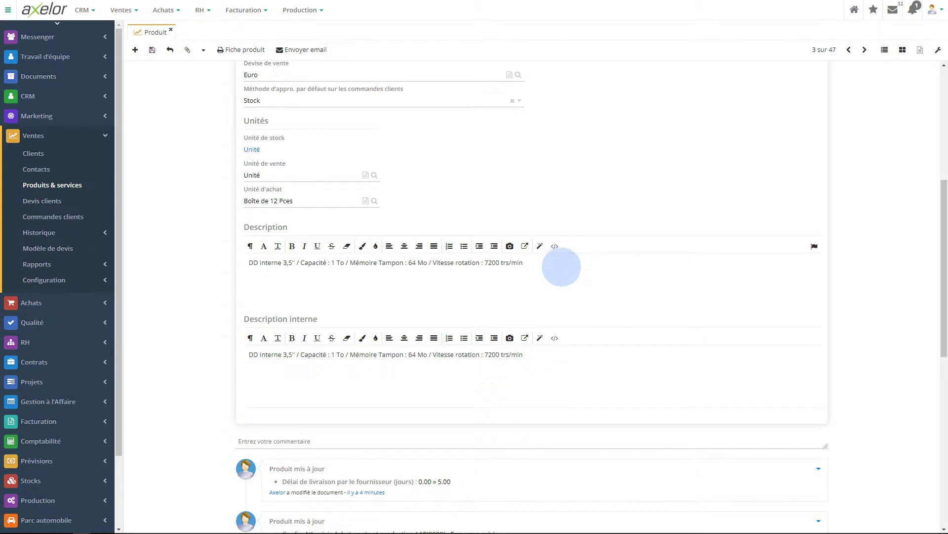
scroll(583, 301, down, 1)
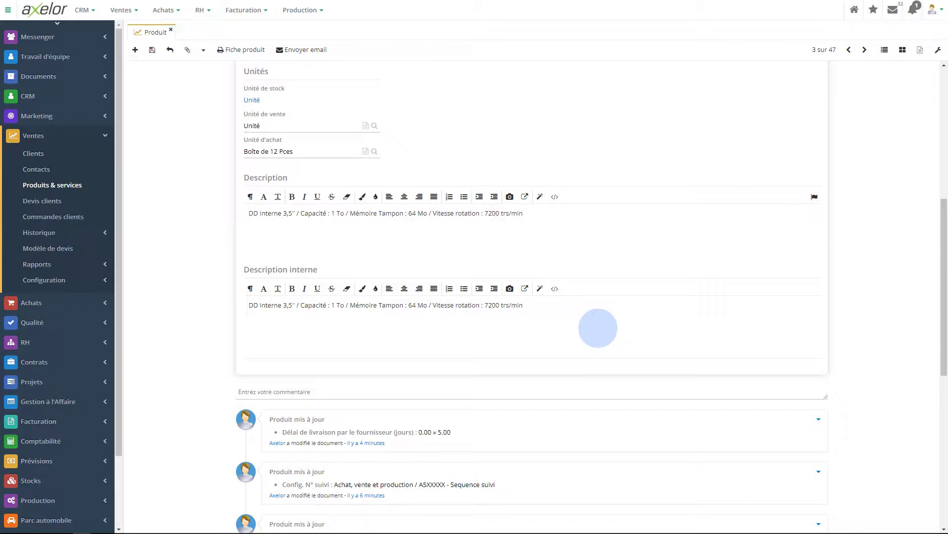
Open the product's purchasing and cost information and examine its purchase price, default supplier, costs and supplier catalogues.
scroll(598, 326, up, 6)
click(305, 190)
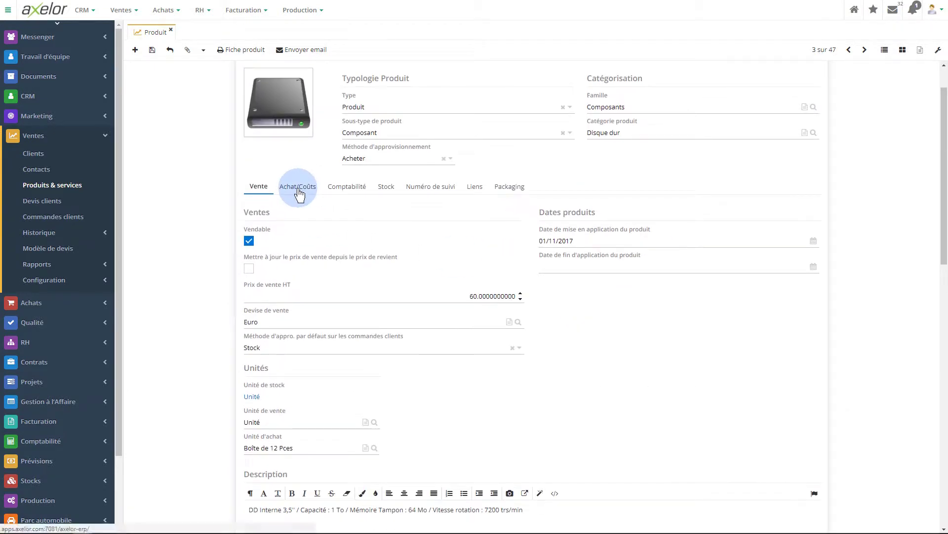
click(168, 258)
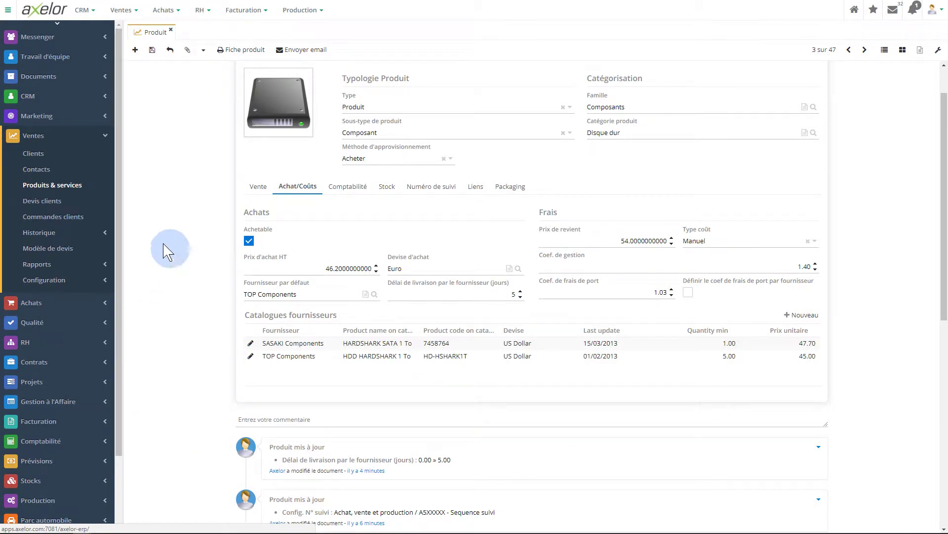
scroll(154, 244, up, 1)
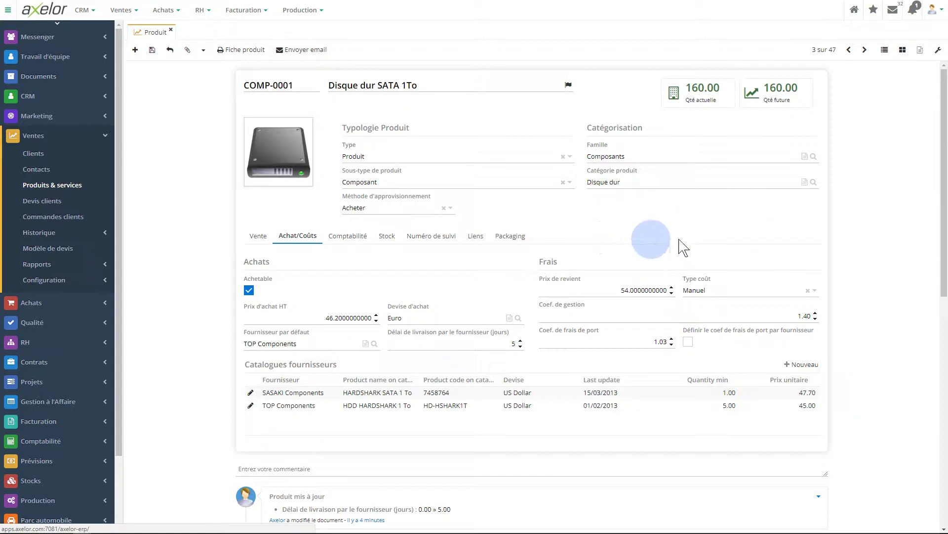
Review the available cost types without changing the selection, and examine the supplier catalogue lines.
click(749, 288)
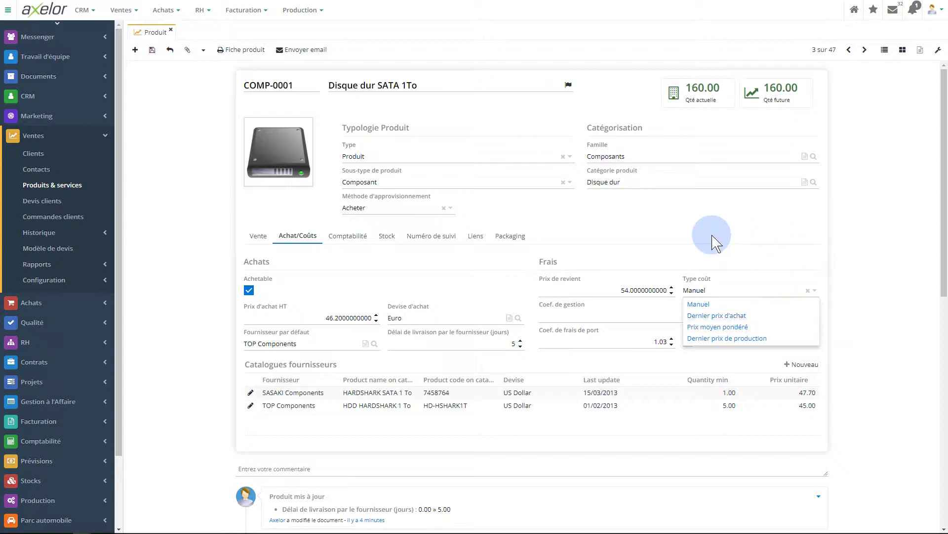
click(920, 281)
scroll(862, 262, down, 1)
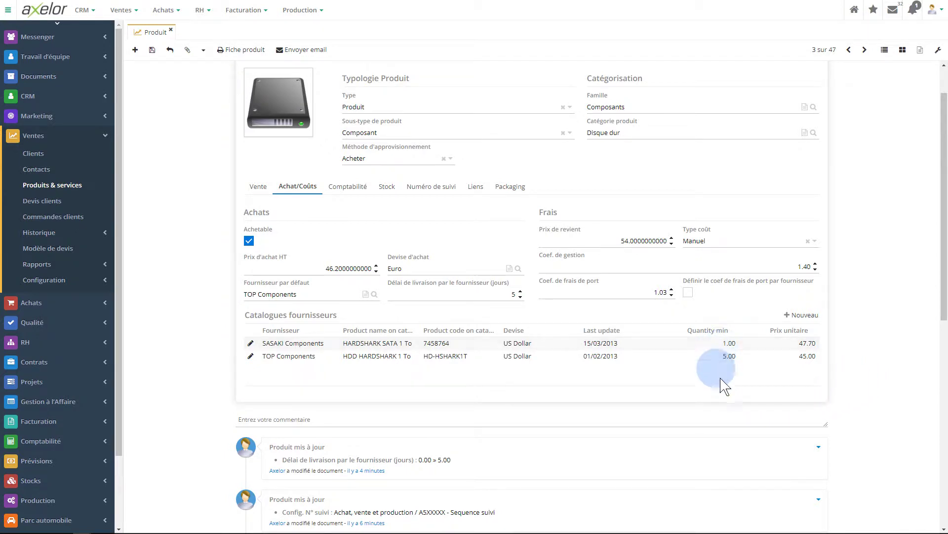
Examine the product's accounting settings and the fields of a new accounting configuration, closing it without adding a line.
click(348, 188)
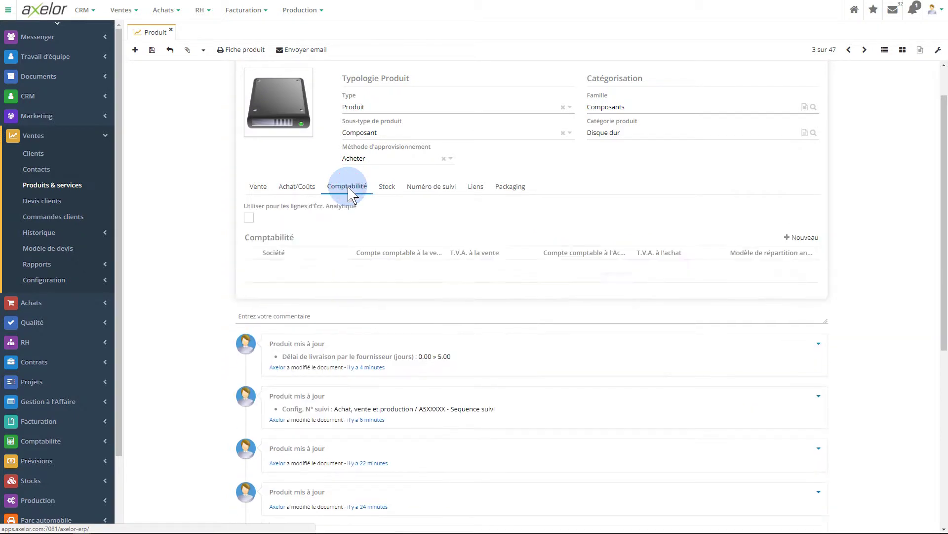
scroll(184, 229, up, 1)
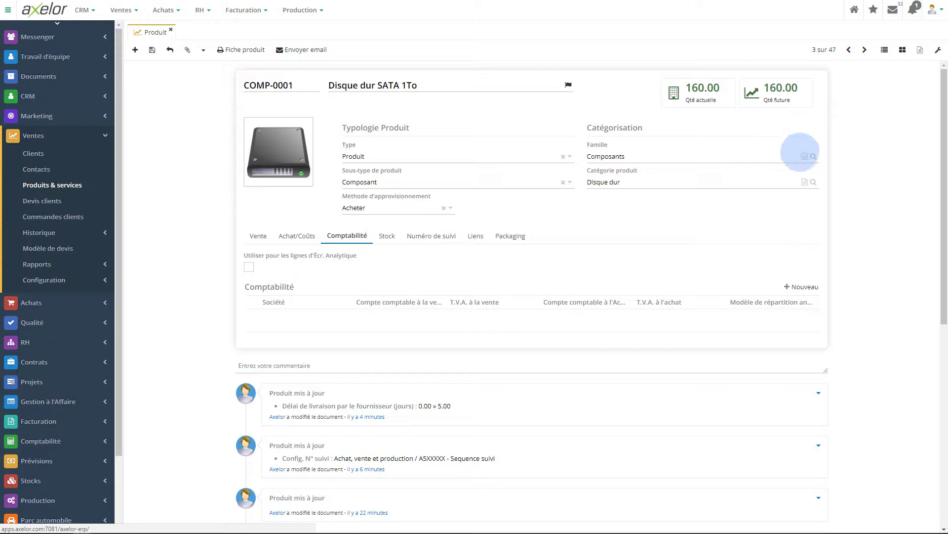
scroll(925, 262, down, 1)
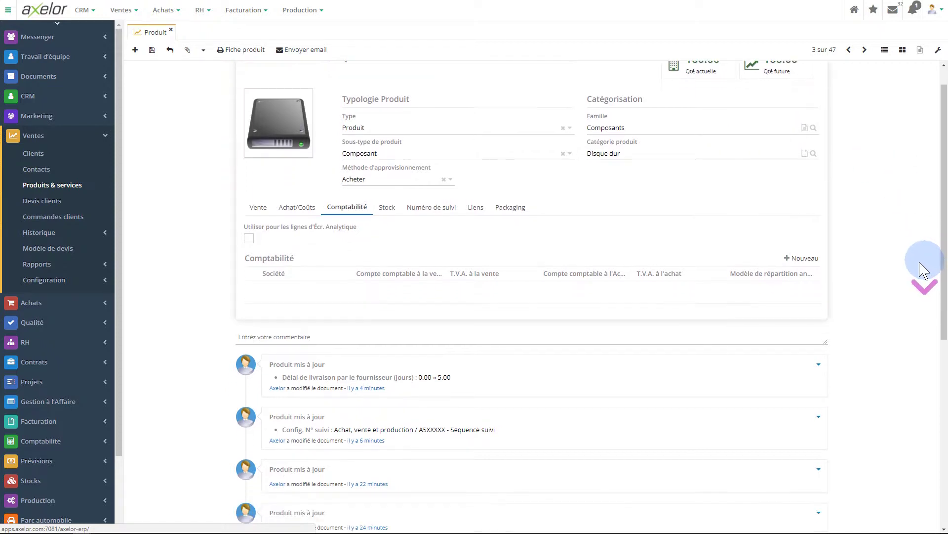
click(800, 242)
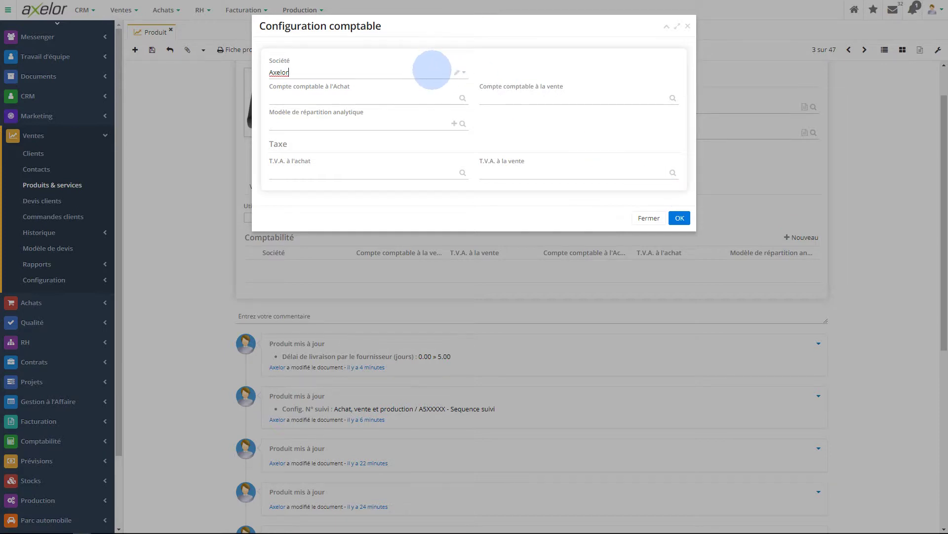
click(643, 218)
click(575, 73)
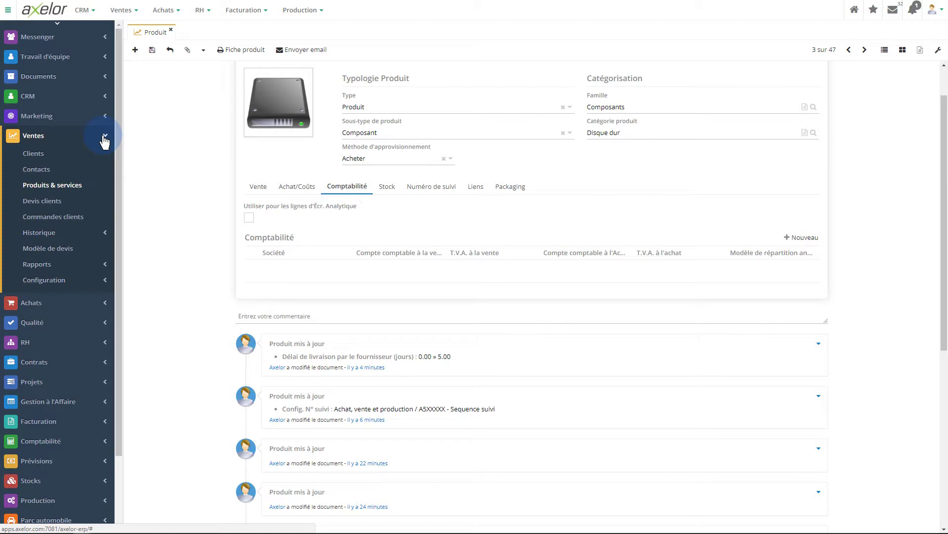
Examine the product's stock information, from the procurement settings and stock per location to the stock charts.
click(387, 190)
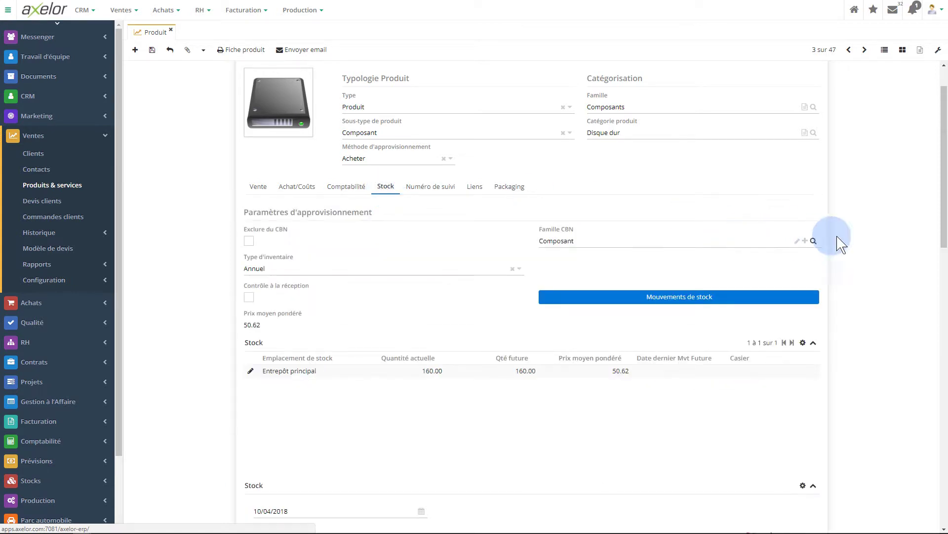
scroll(869, 238, down, 2)
scroll(868, 239, up, 2)
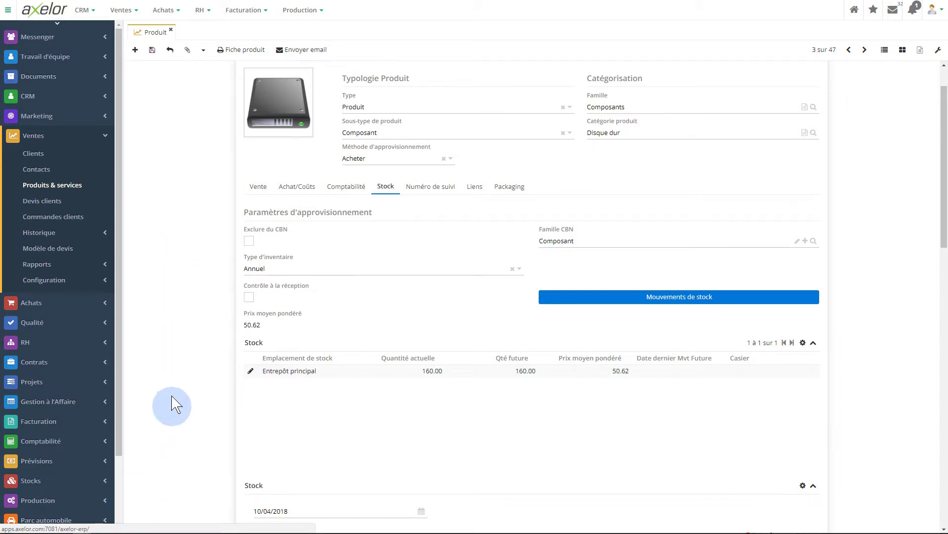
scroll(173, 364, down, 1)
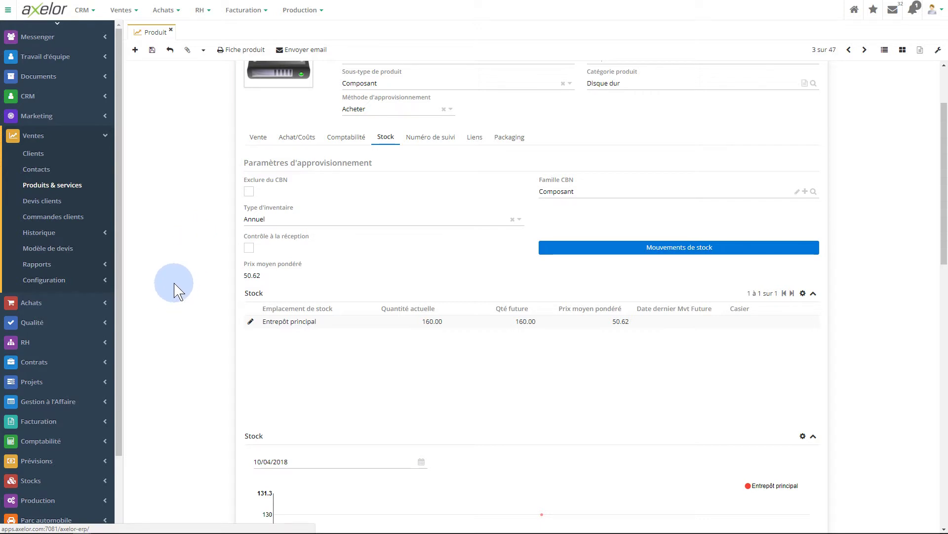
scroll(175, 290, down, 1)
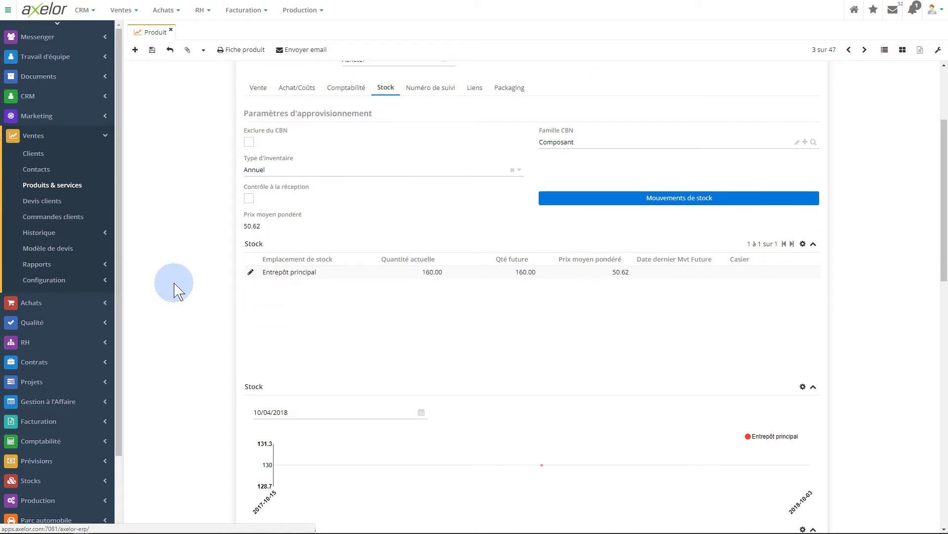
scroll(175, 291, down, 1)
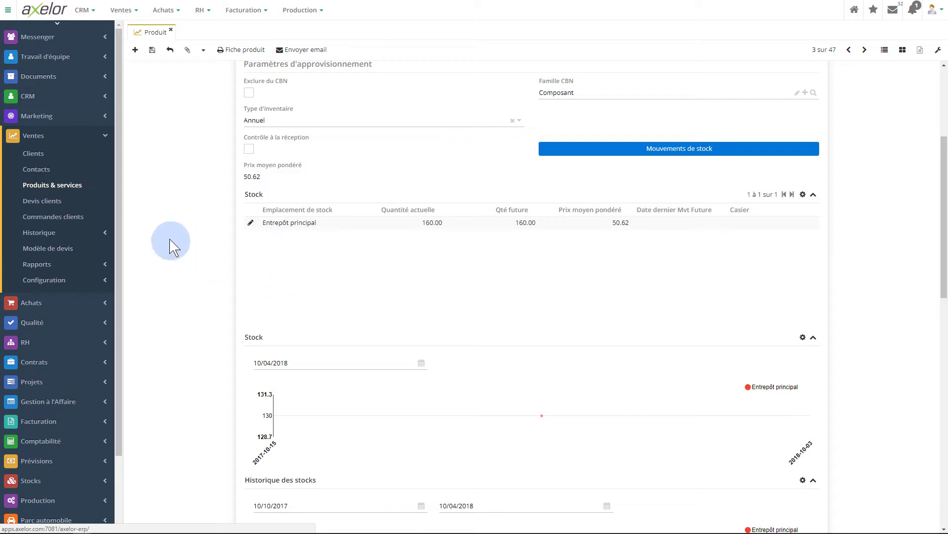
scroll(152, 269, up, 1)
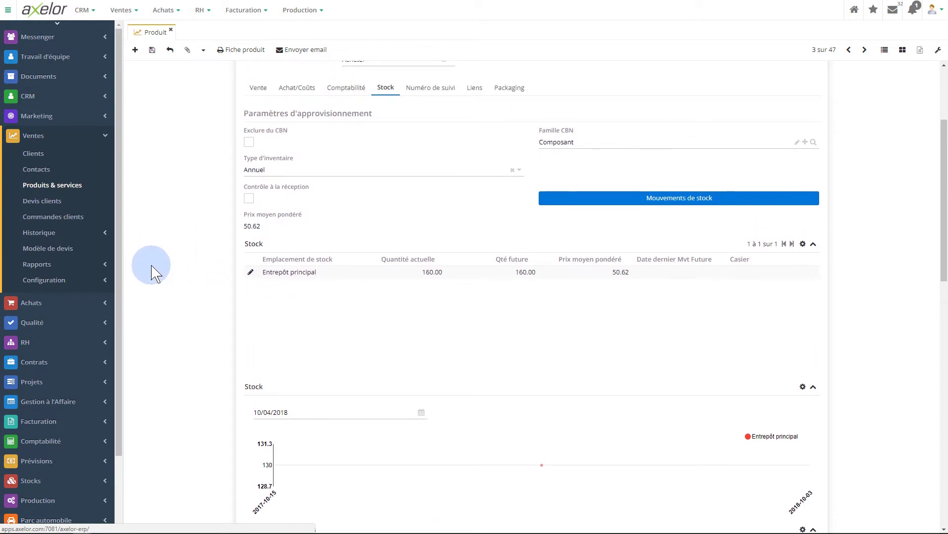
scroll(153, 271, up, 1)
scroll(151, 276, up, 1)
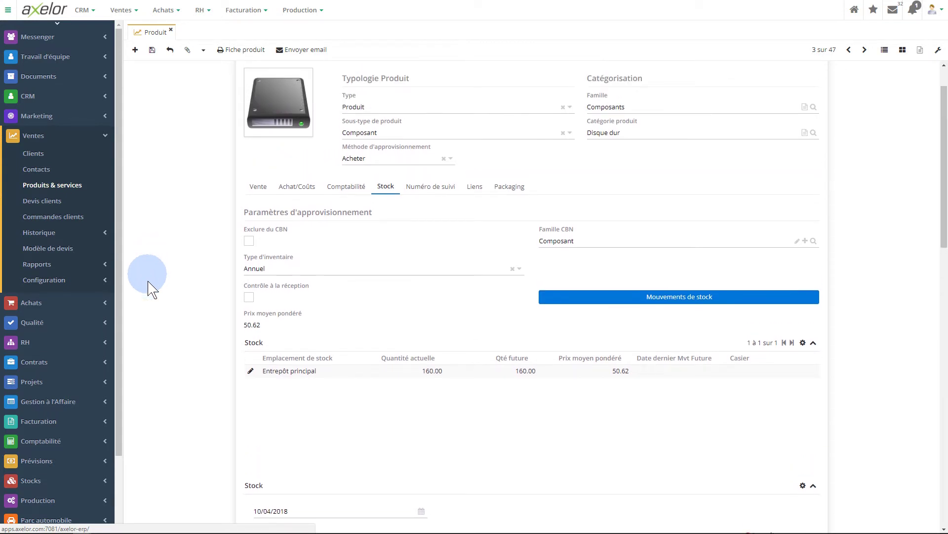
scroll(292, 171, up, 1)
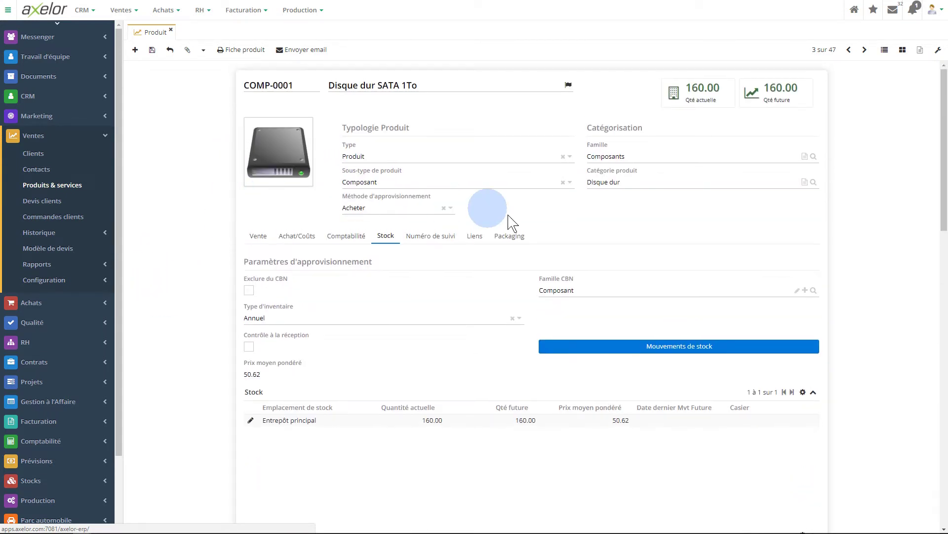
Open the product's tracking number settings and inspect the "Achat, vente et production" tracking configuration, leaving its values unchanged.
click(428, 238)
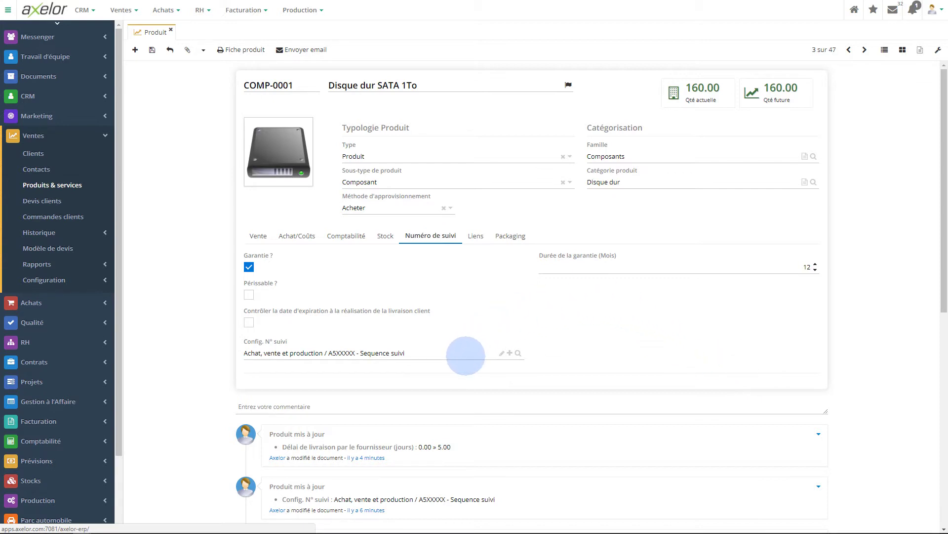
click(501, 355)
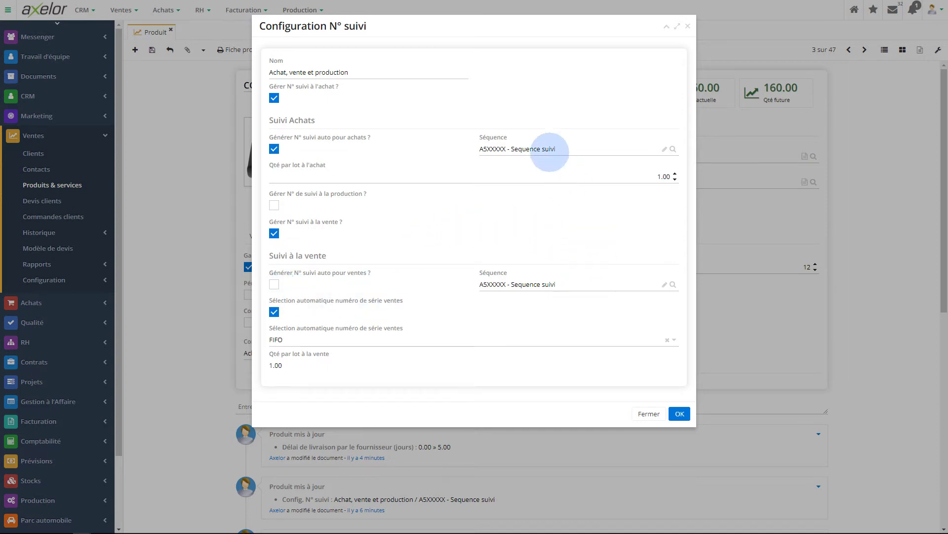
click(680, 415)
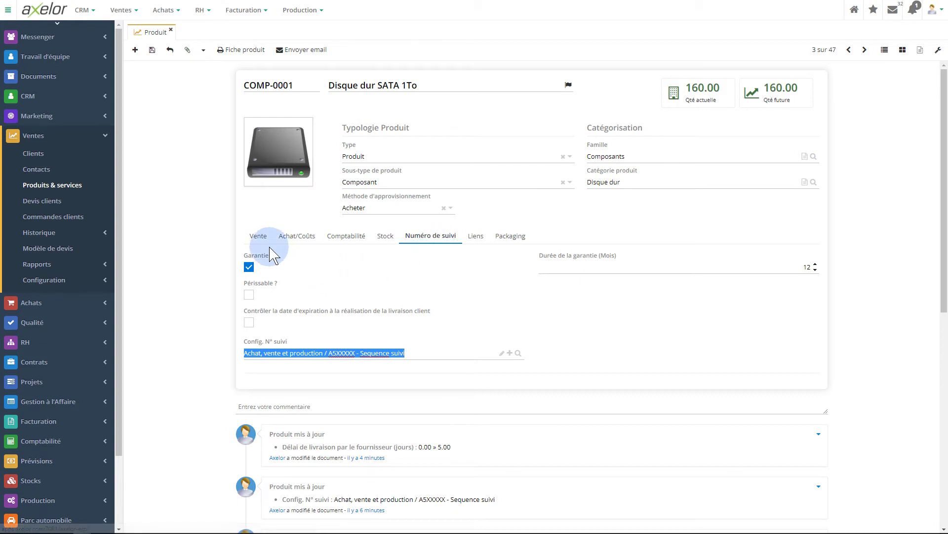
Try the perishable option and the expiry date check on customer delivery, and clear both again.
click(248, 295)
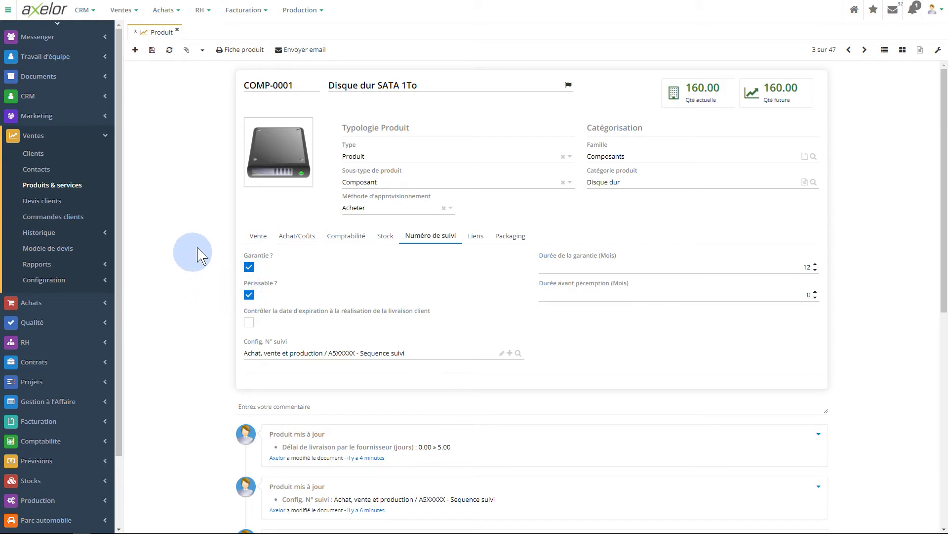
click(249, 324)
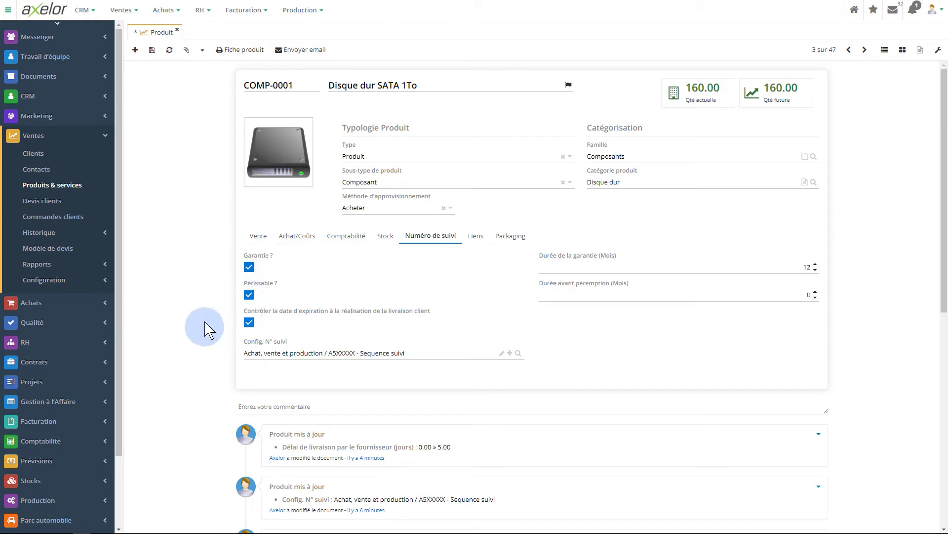
click(249, 325)
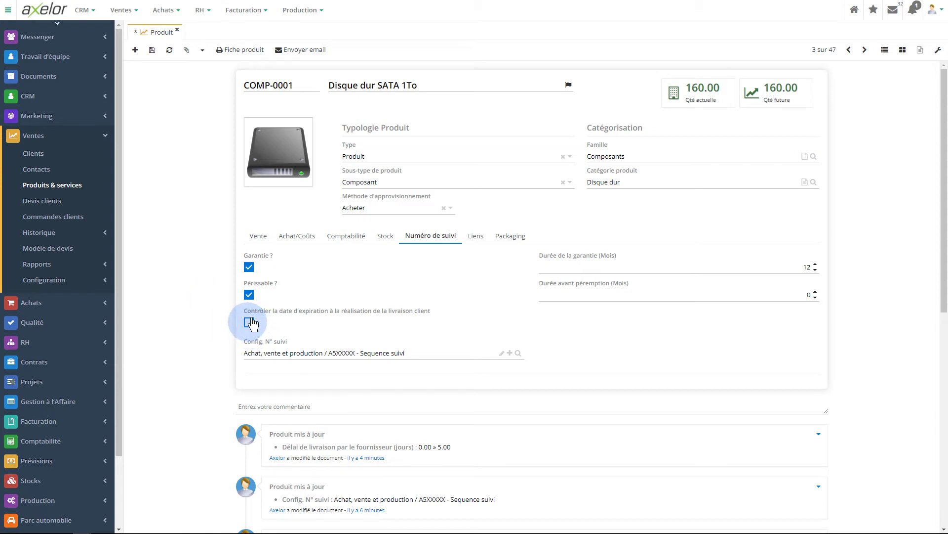
click(249, 295)
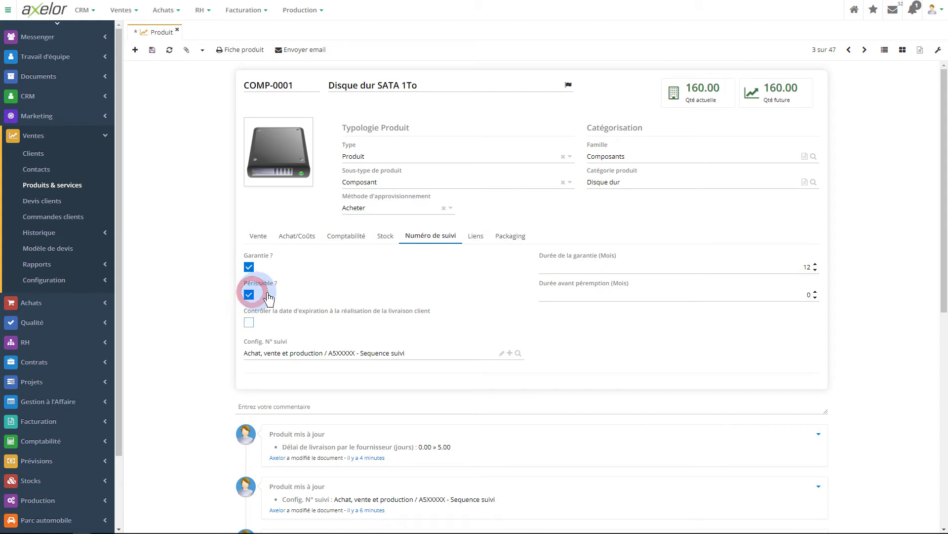
Examine the product's linked records, covering forecast, planned, historical and consumption stock movements.
click(477, 237)
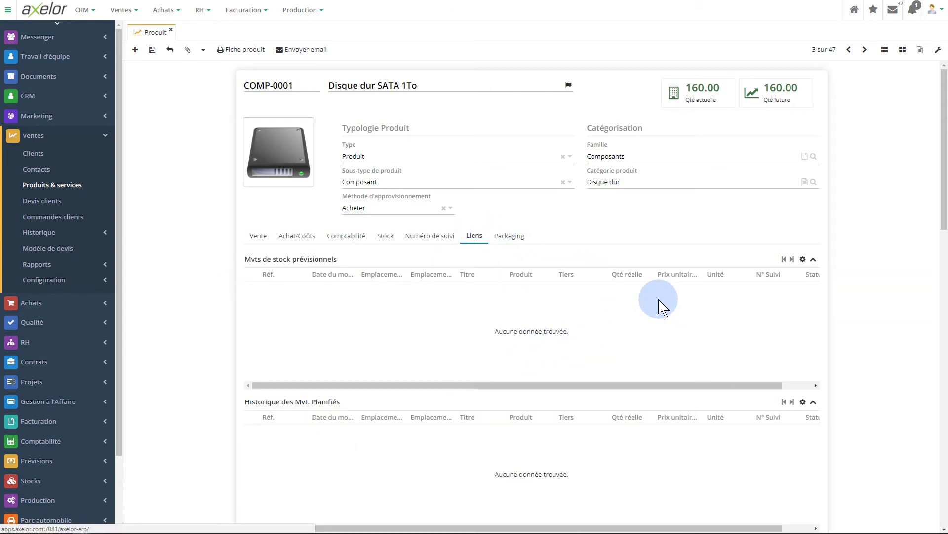
scroll(662, 306, down, 4)
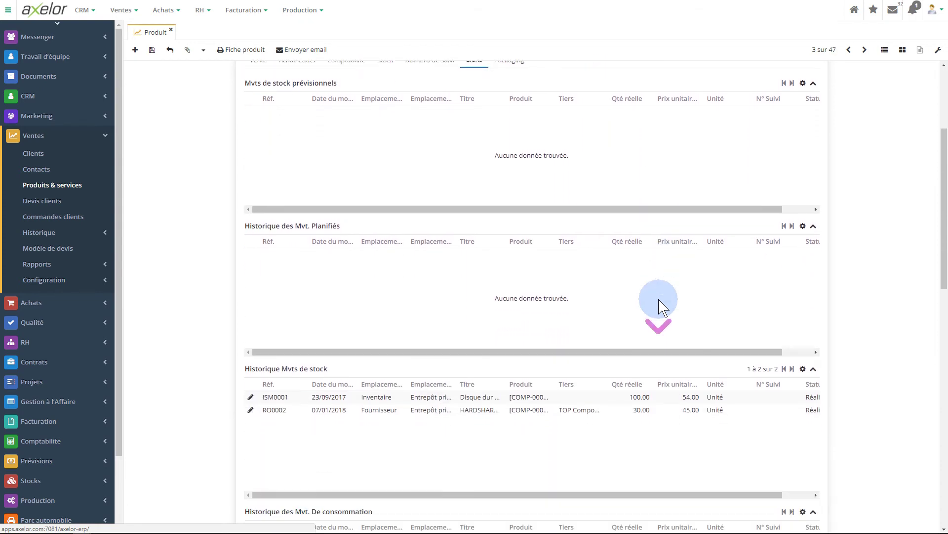
scroll(662, 306, down, 3)
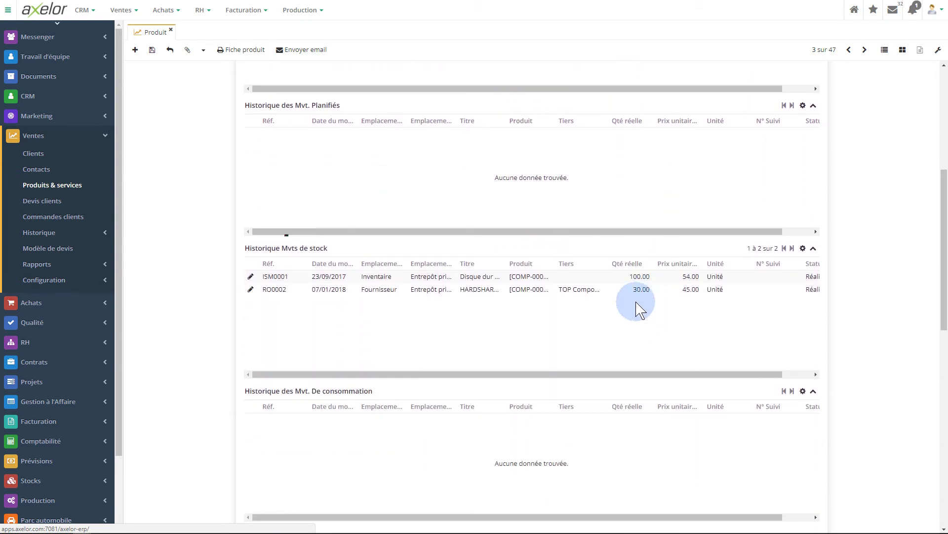
scroll(637, 308, up, 2)
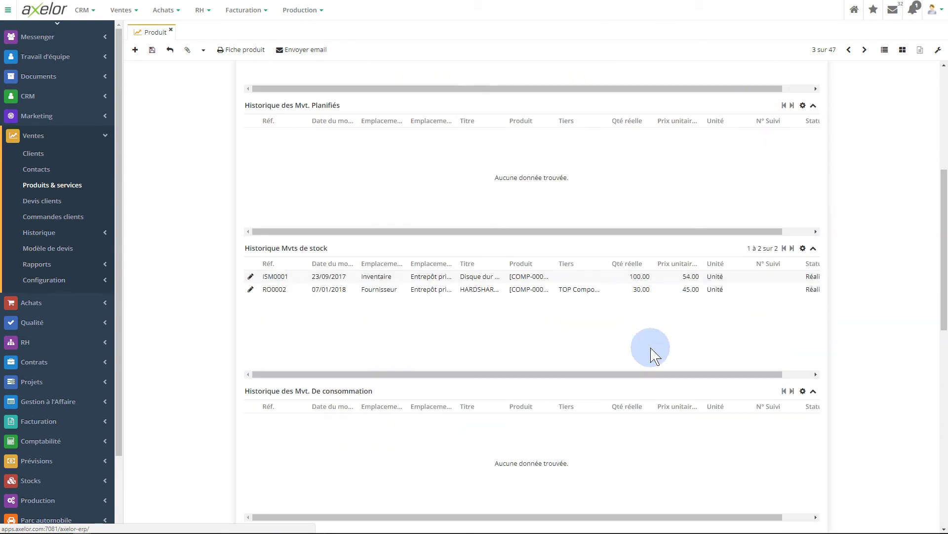
scroll(651, 355, down, 1)
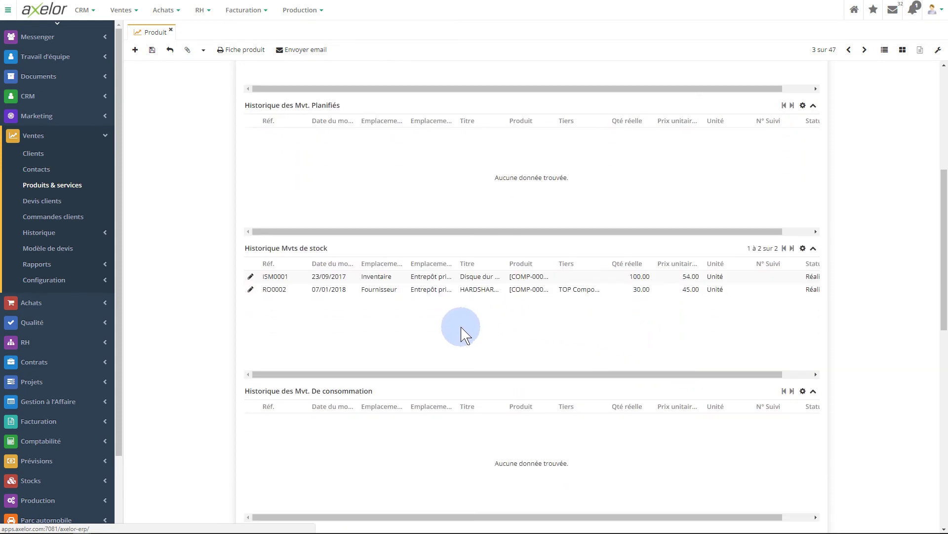
Open the product's packaging information and examine its weights, article dimensions and customs code.
scroll(704, 349, up, 5)
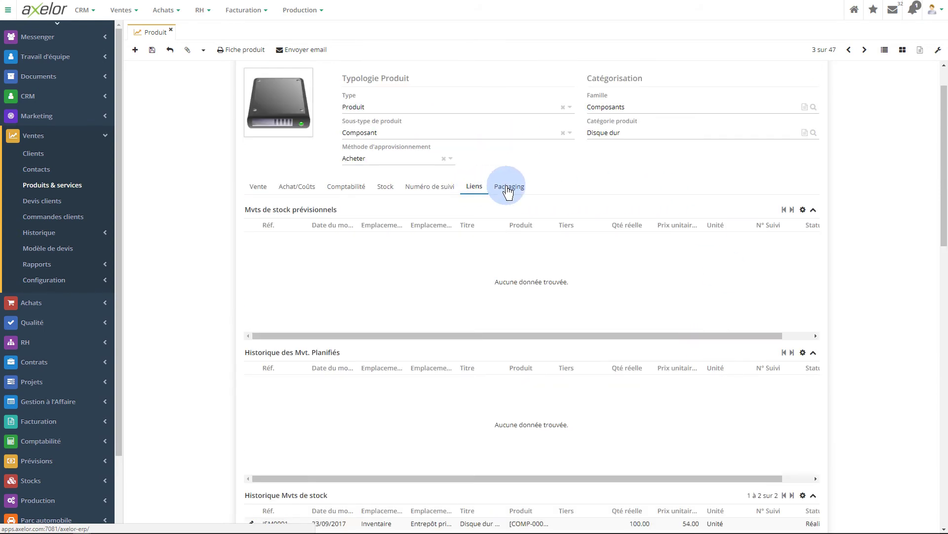
click(508, 190)
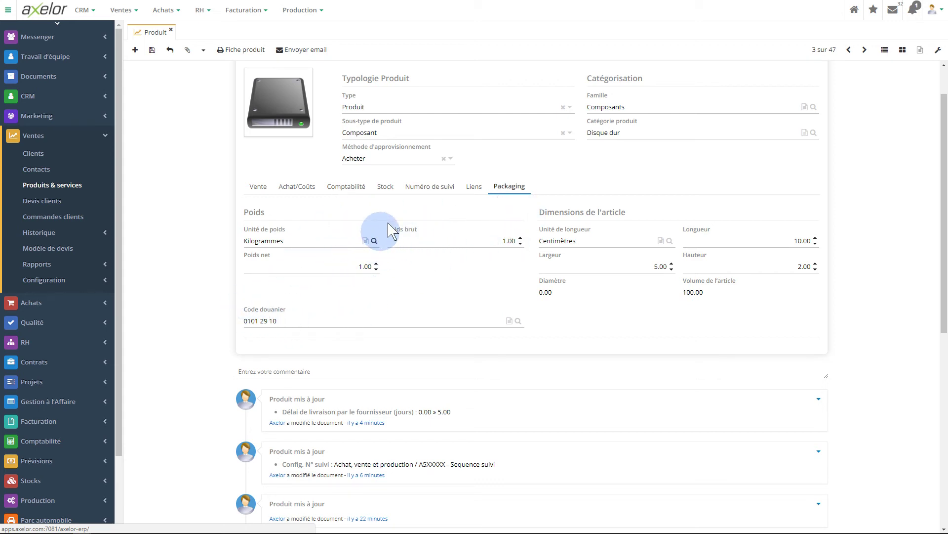
scroll(877, 252, up, 1)
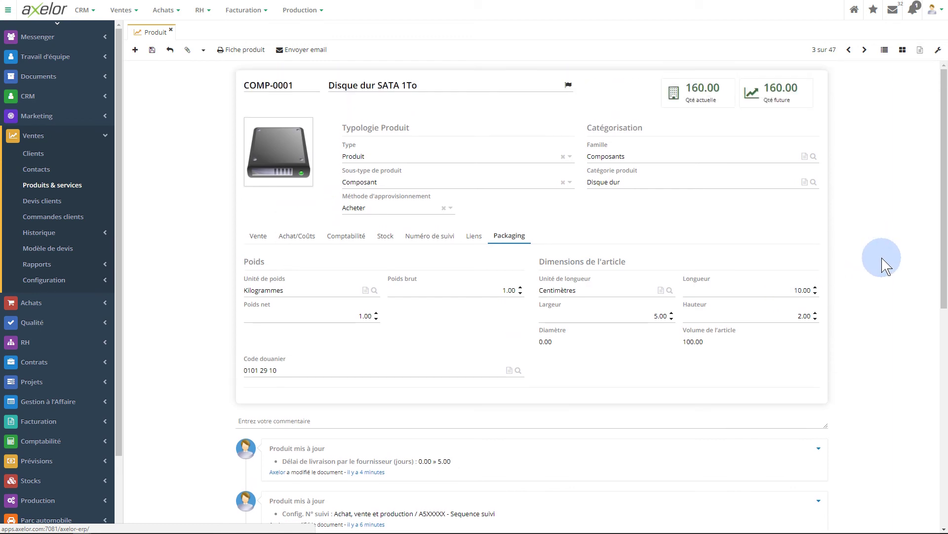